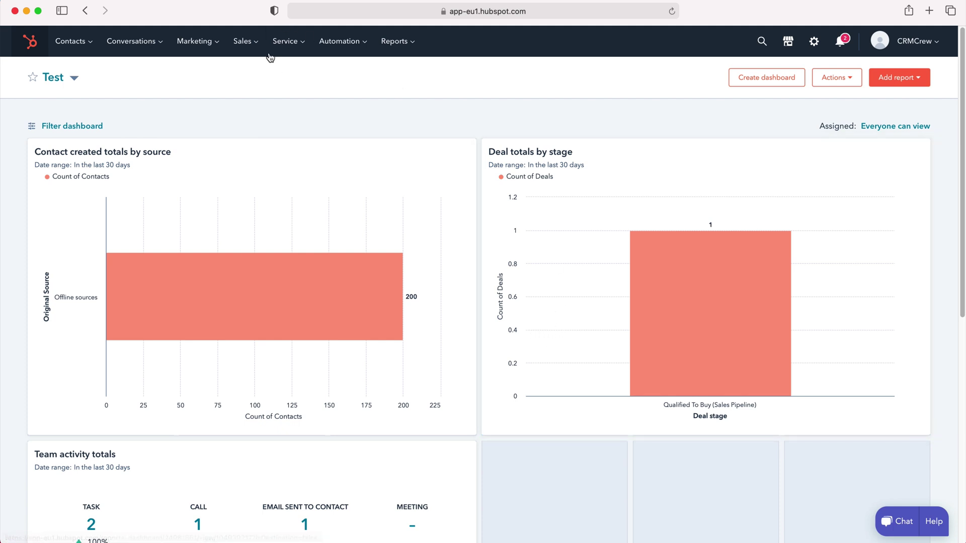
Step: Open the Quotes page from the Sales menu in the top navigation
click(257, 44)
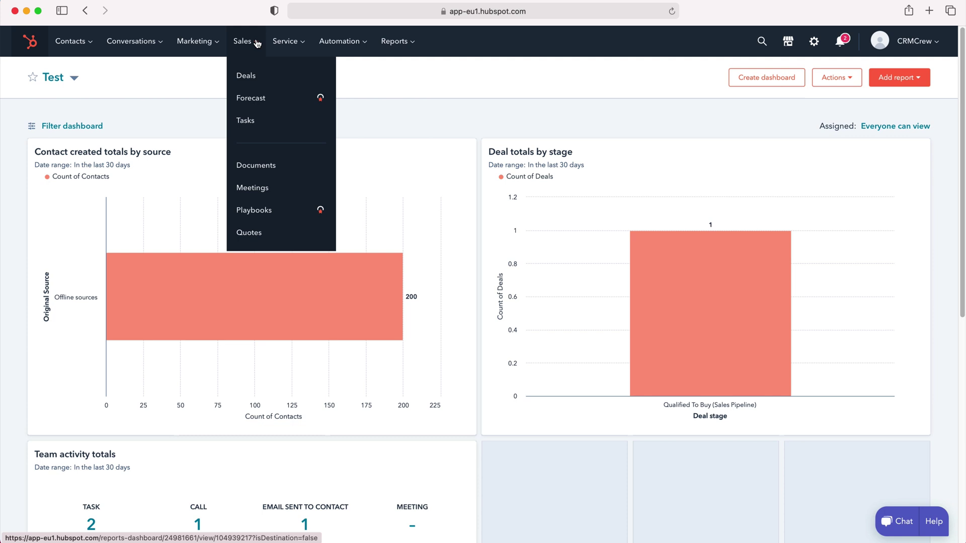
click(255, 236)
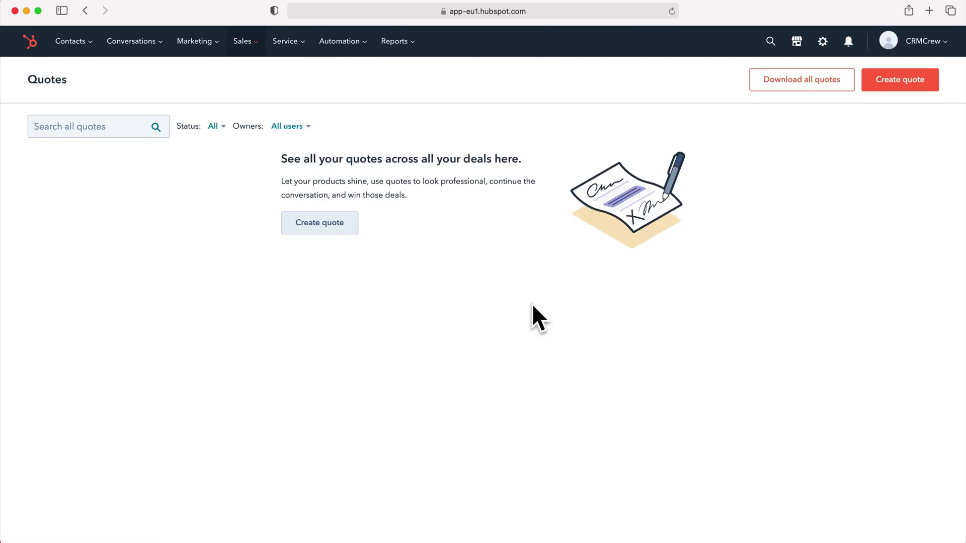
Step: Start a new quote with Create quote to open the seven-step quote wizard
click(340, 237)
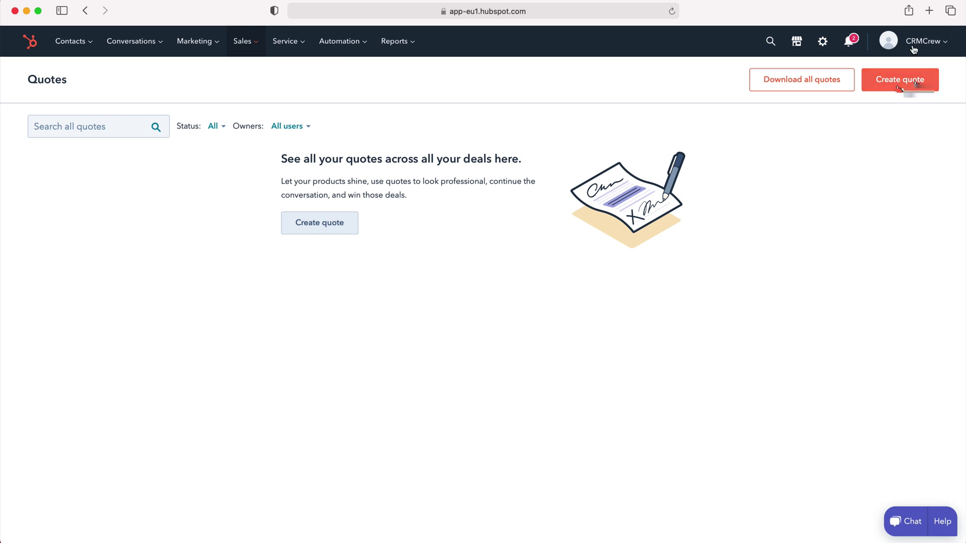
click(921, 84)
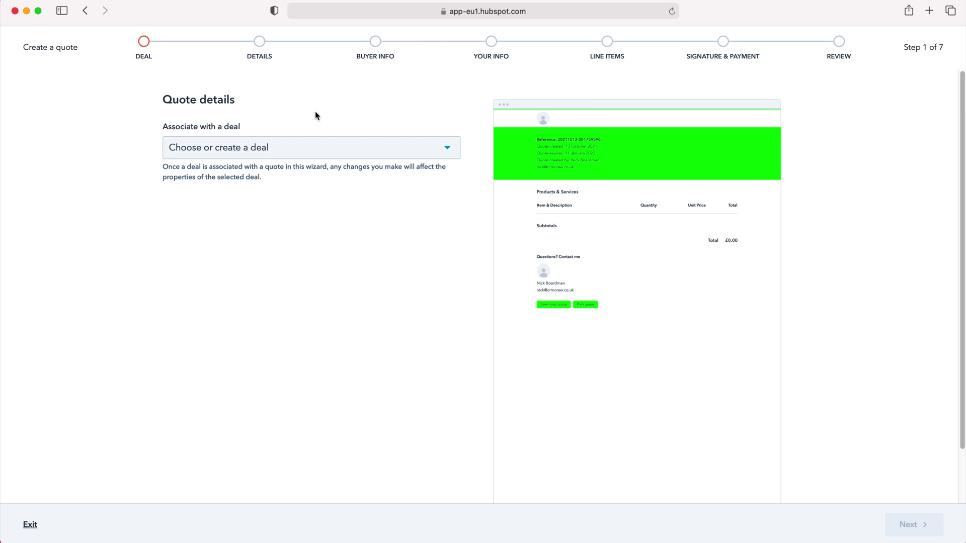
Step: Associate the quote with Test Deal and continue to Quote Details
click(348, 153)
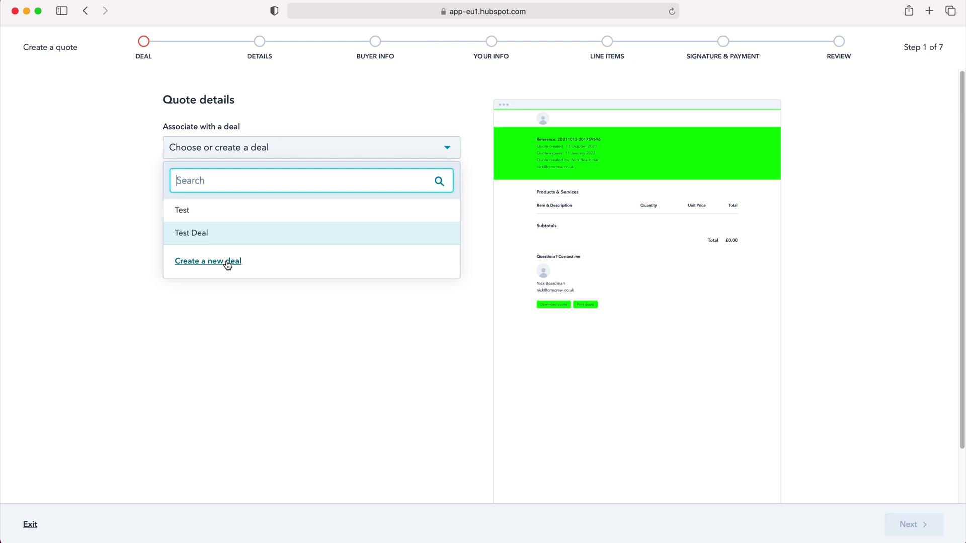
click(201, 236)
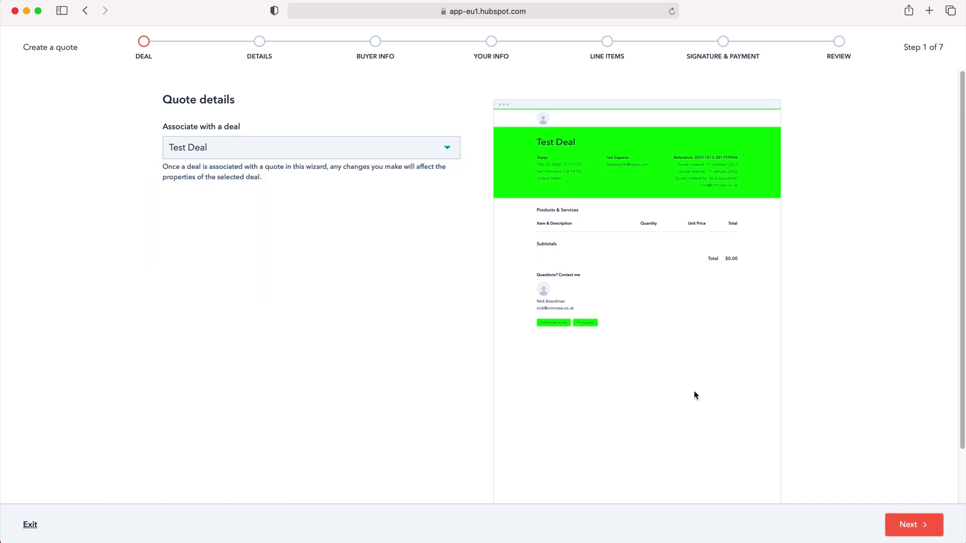
click(916, 530)
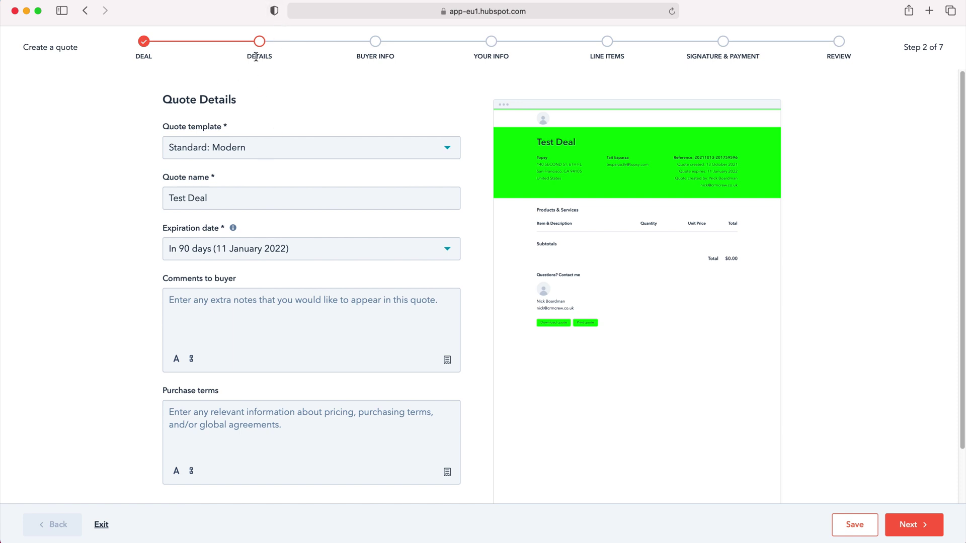
Step: Keep the Standard: Modern template and 90-day expiration date, then continue to Buyer Information
click(267, 152)
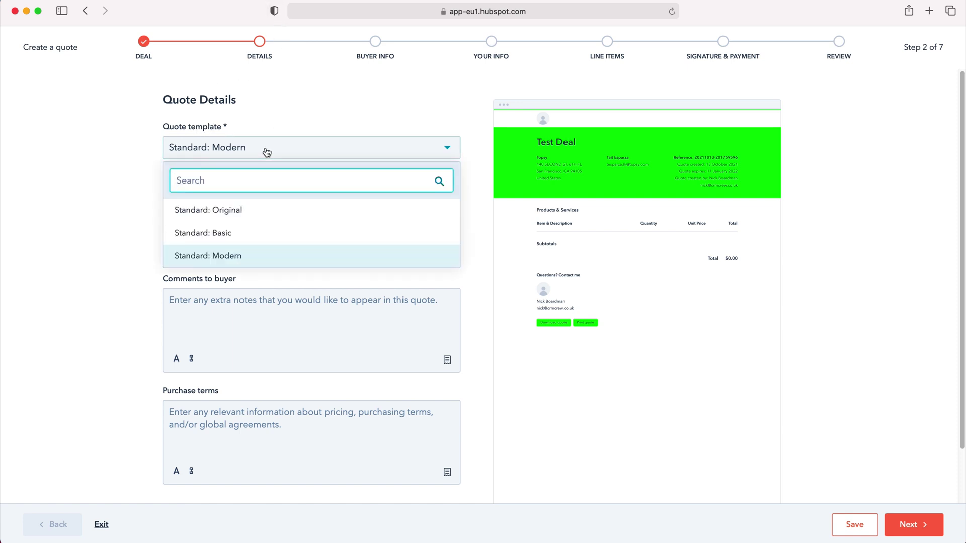
click(144, 180)
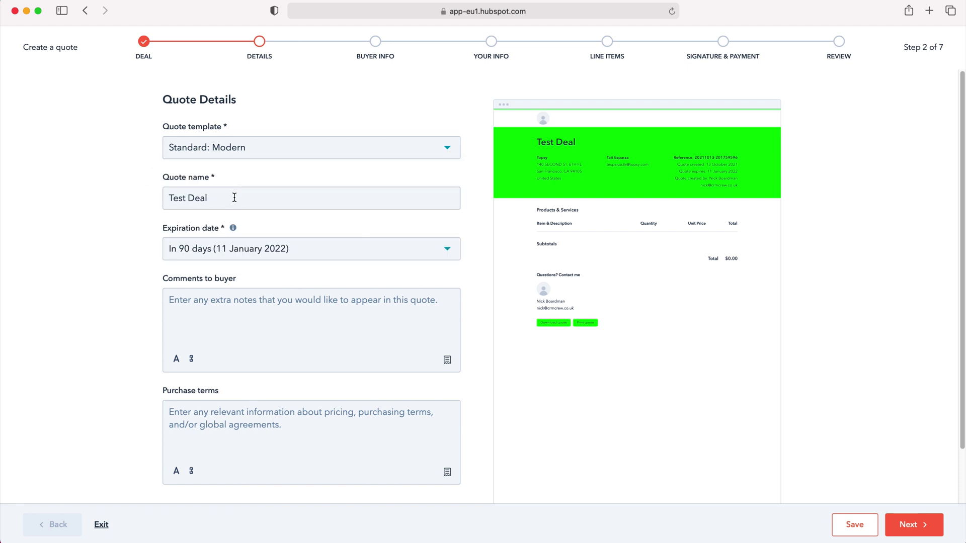
click(246, 254)
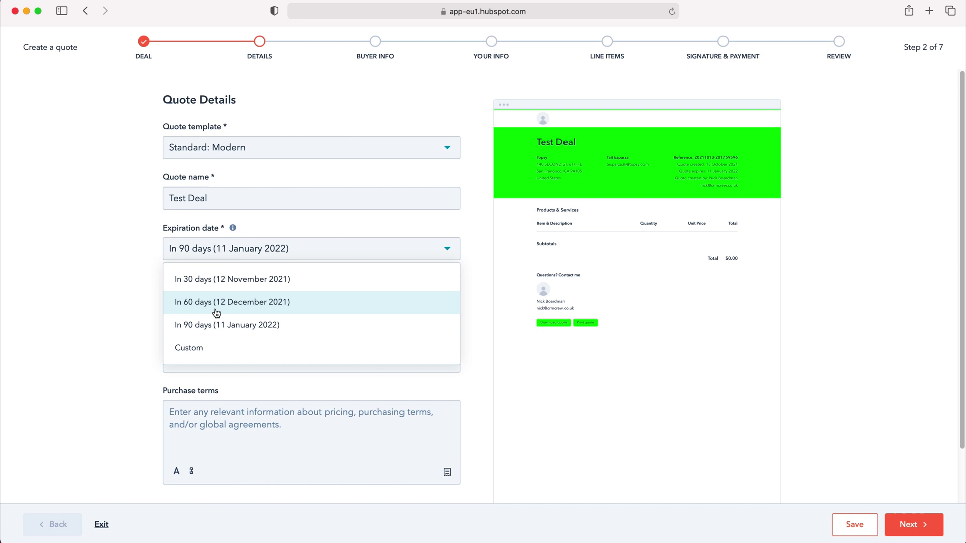
click(73, 290)
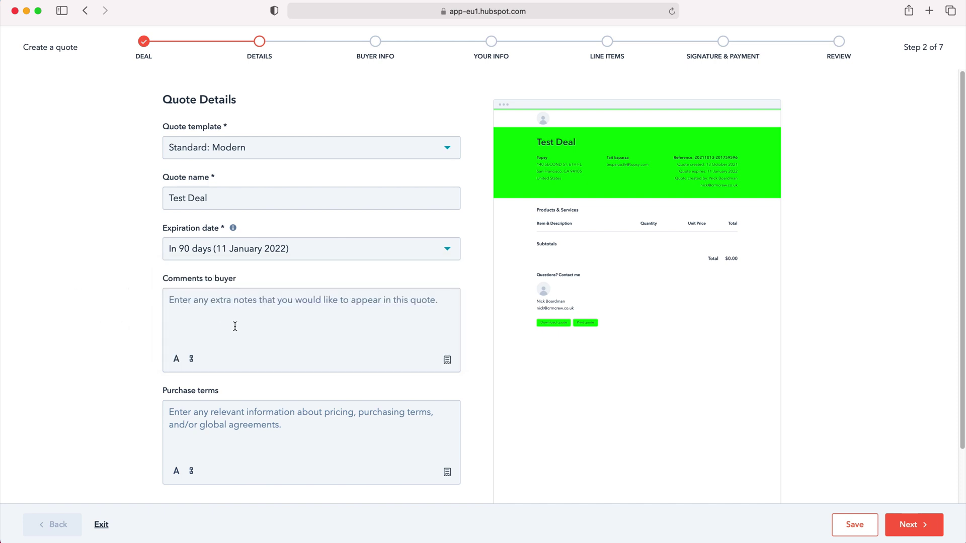
scroll(235, 325, down, 2)
scroll(255, 369, up, 2)
click(916, 525)
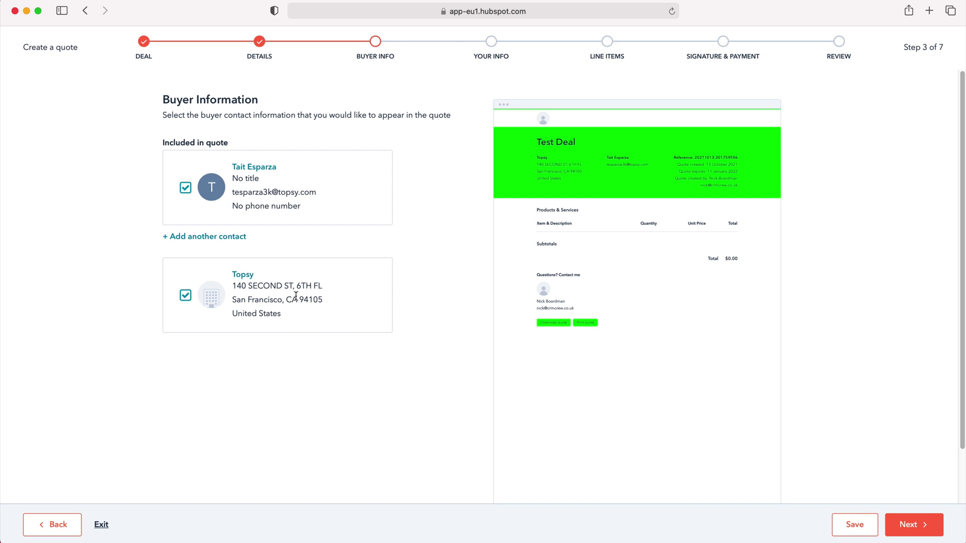
Step: Check the add-another-contact panel, close it without adding anyone, and continue to Your Information
click(210, 238)
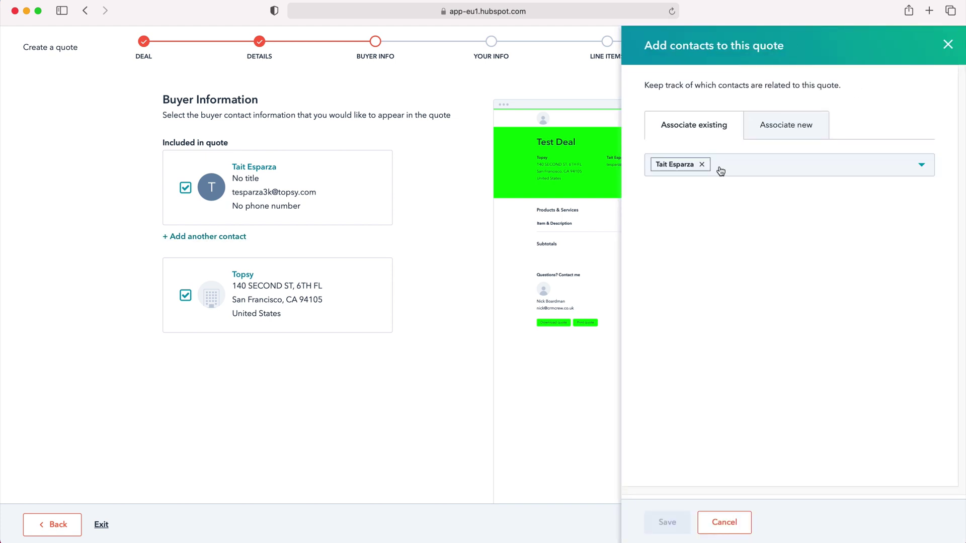
click(737, 171)
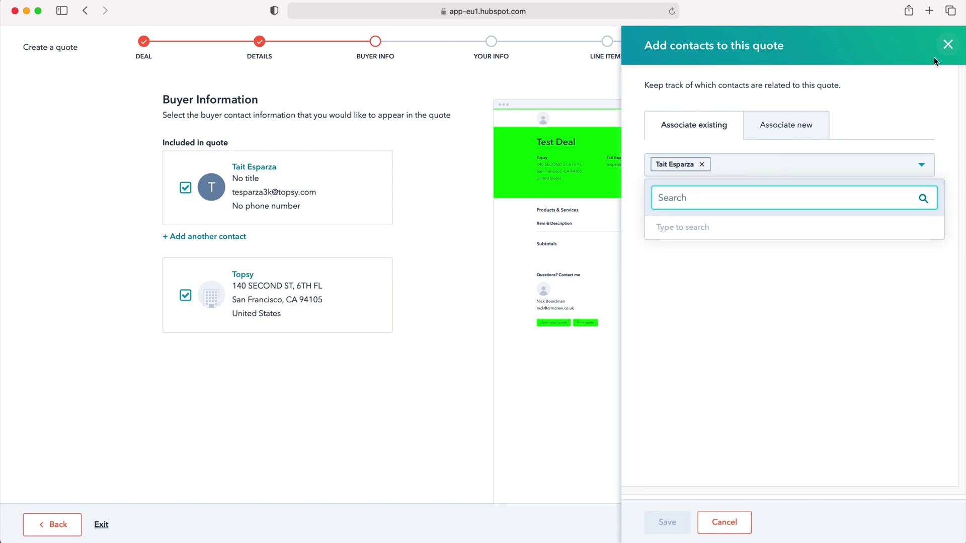
click(949, 45)
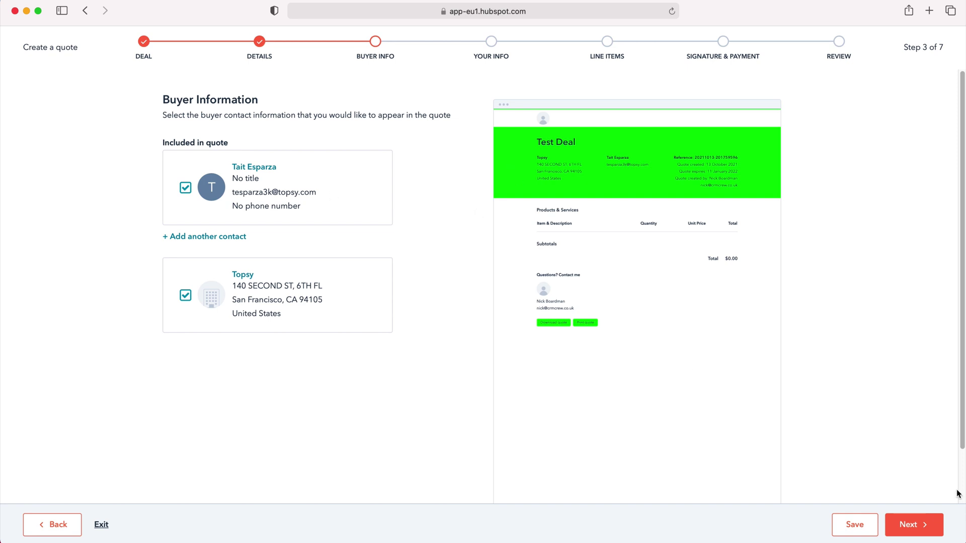
click(913, 526)
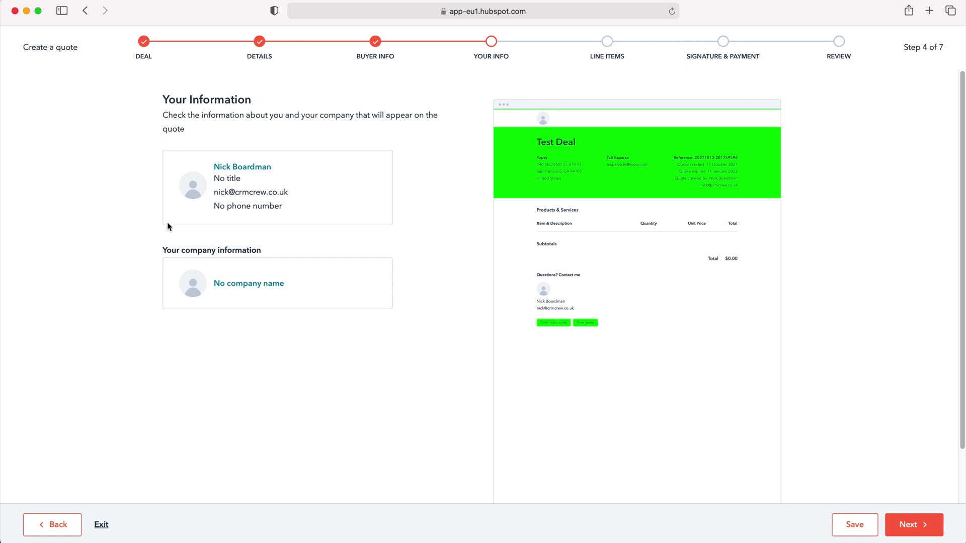
Step: View the sender company details, close them unchanged, and continue to Review Line Items
click(239, 284)
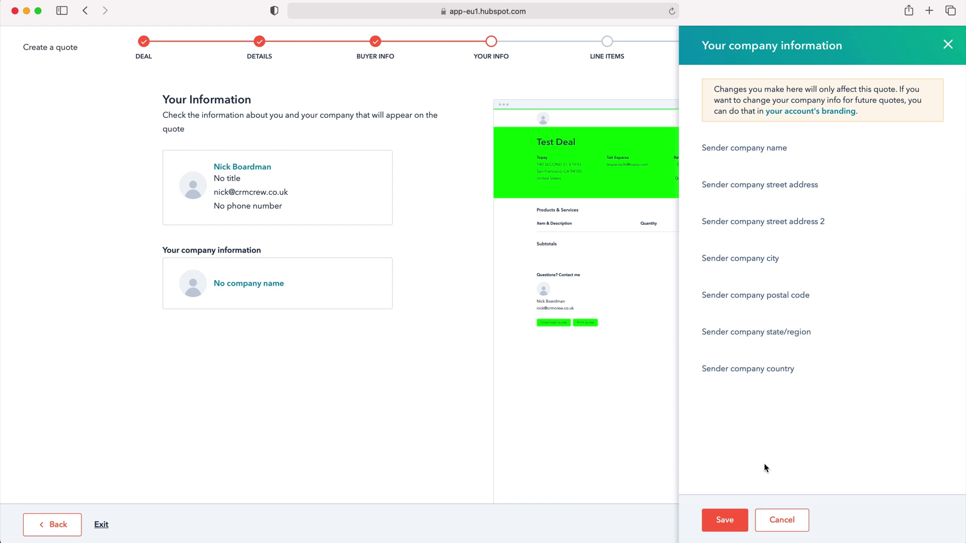
click(780, 521)
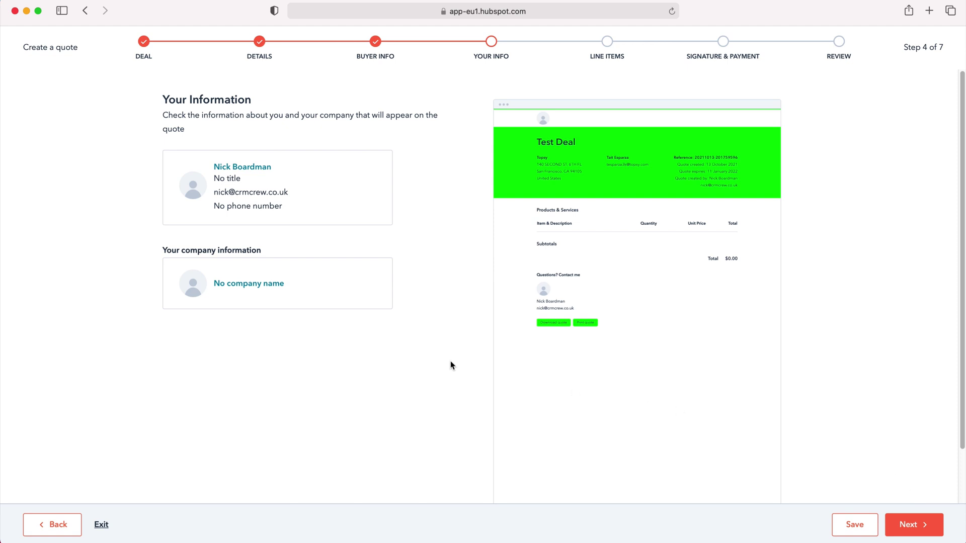
click(930, 526)
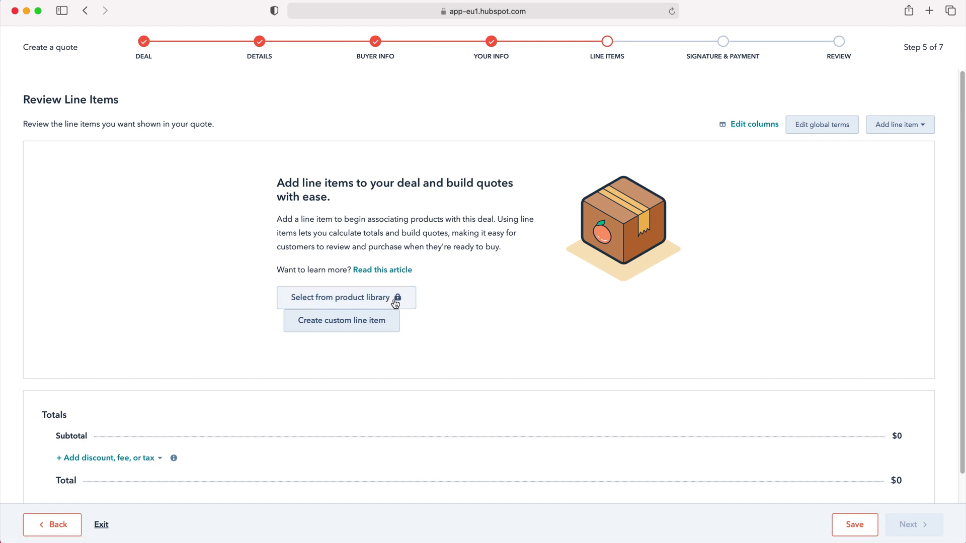
Step: Open the Create custom line item form from Review Line Items
click(354, 325)
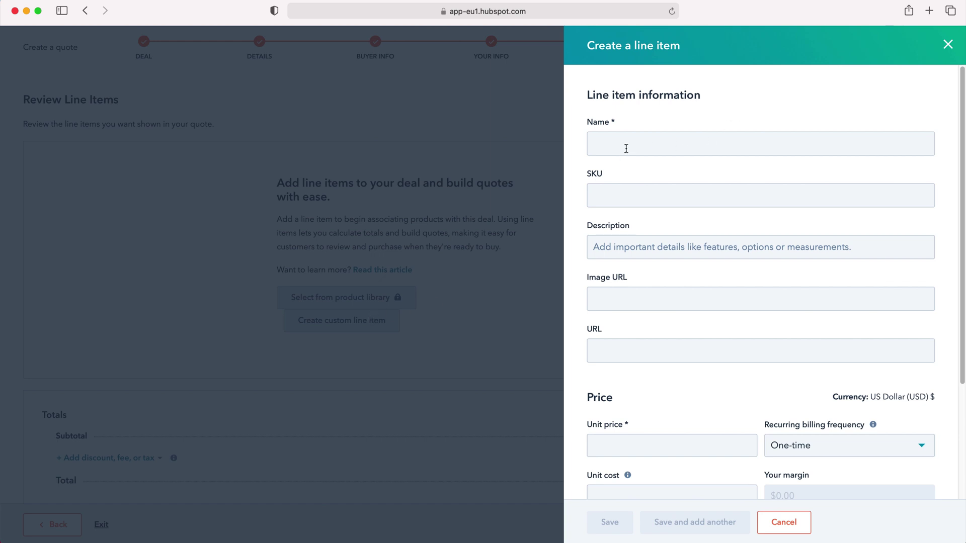
Step: Enter the line item name and SKU Test, unit price $20 and unit cost $10
text(TestTest)
click(672, 292)
scroll(673, 352, down, 3)
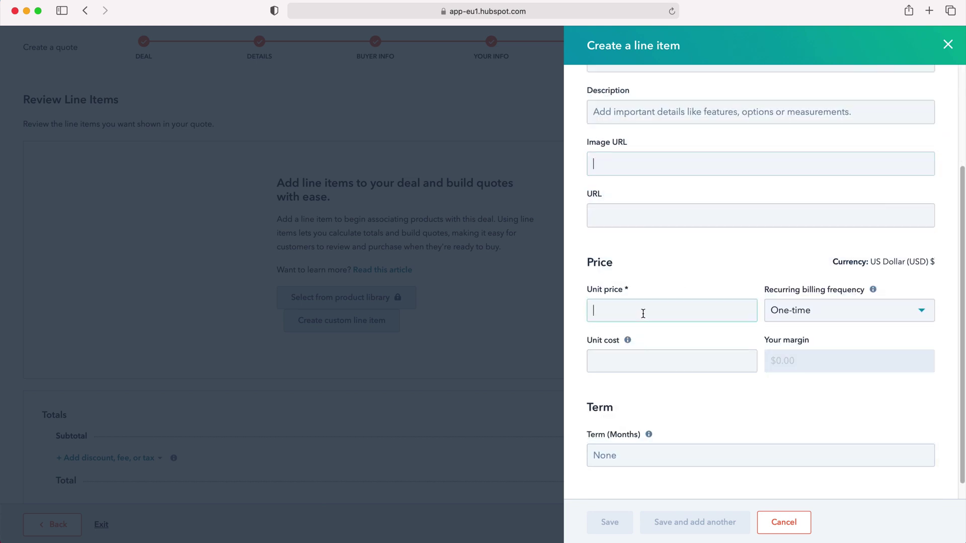
click(643, 314)
text(20)
click(873, 290)
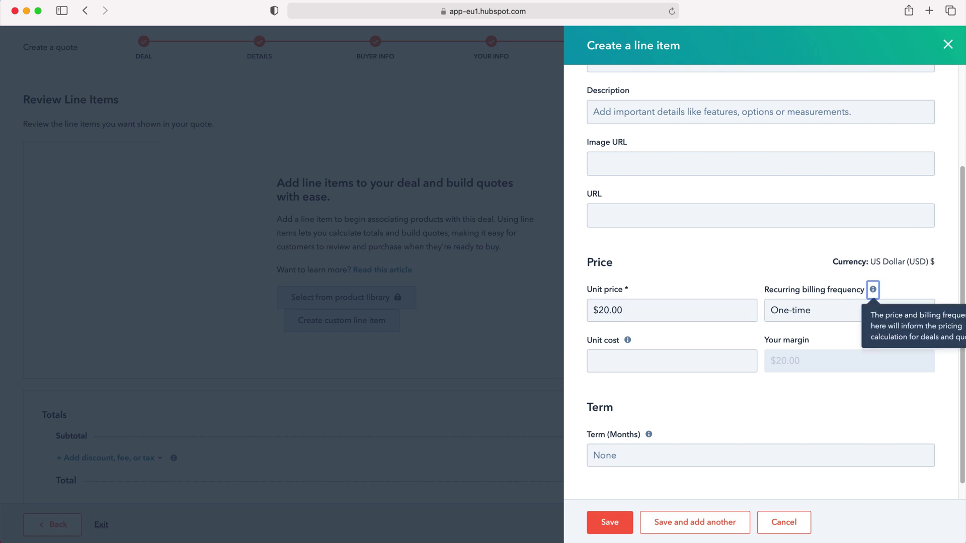
click(635, 361)
text(10)
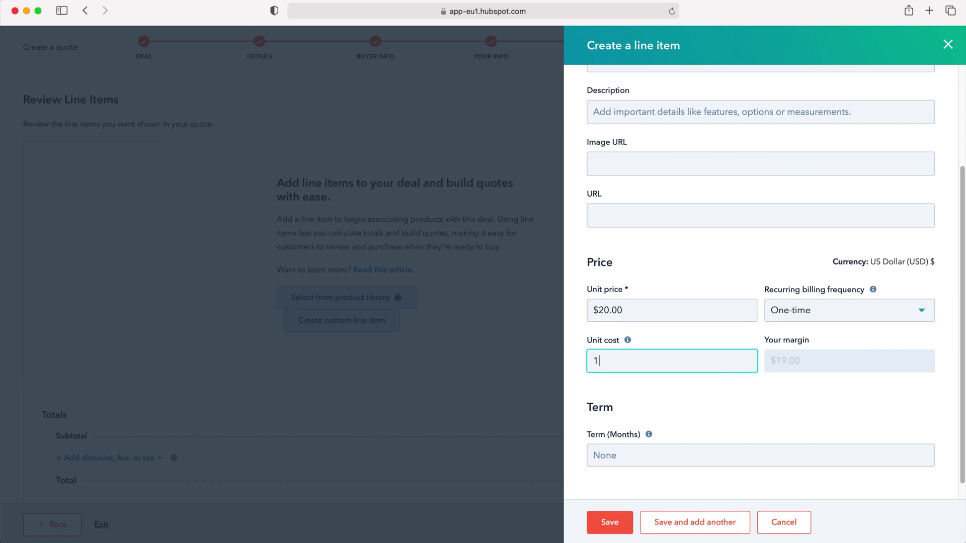
Step: Keep one-time billing and save the Test line item, bringing the quote total to $20
click(884, 313)
scroll(862, 347, down, 1)
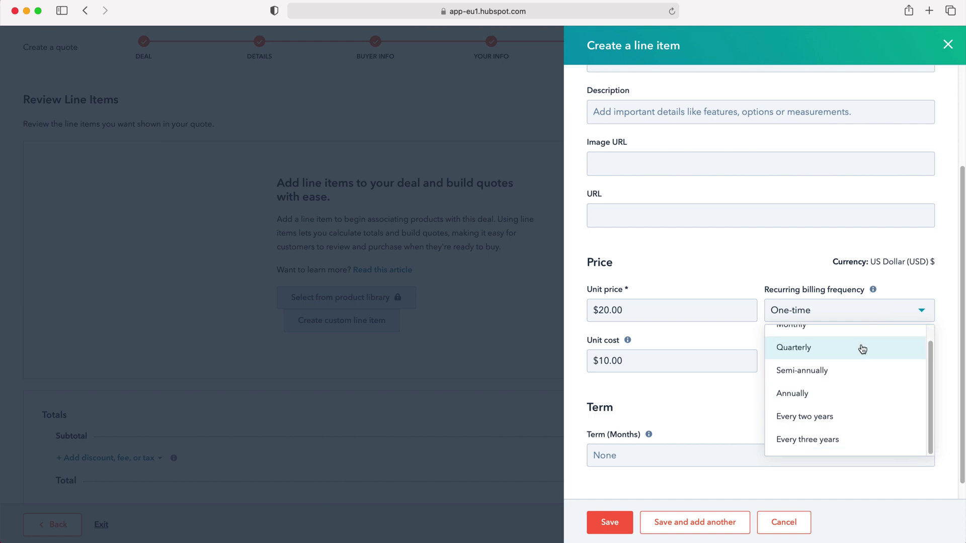
click(762, 258)
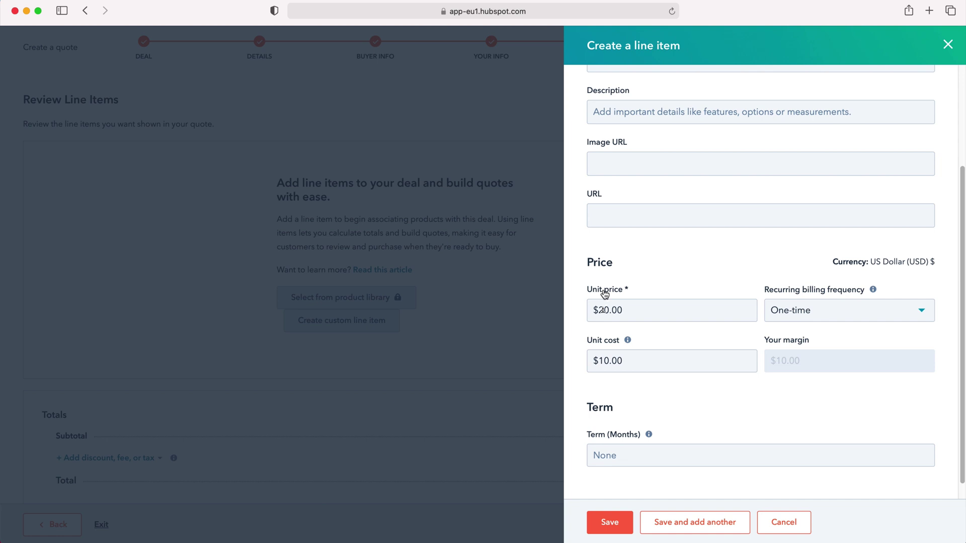
scroll(634, 382, down, 1)
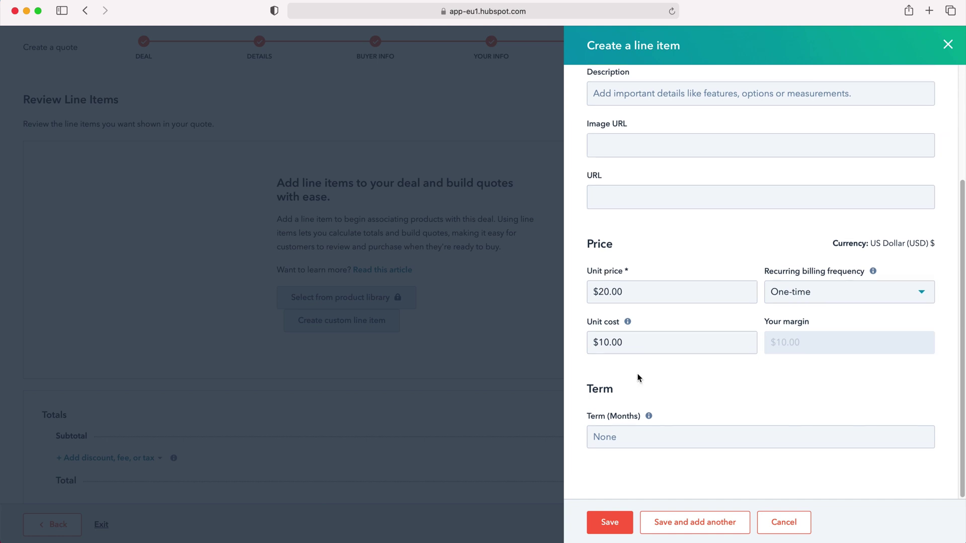
click(636, 438)
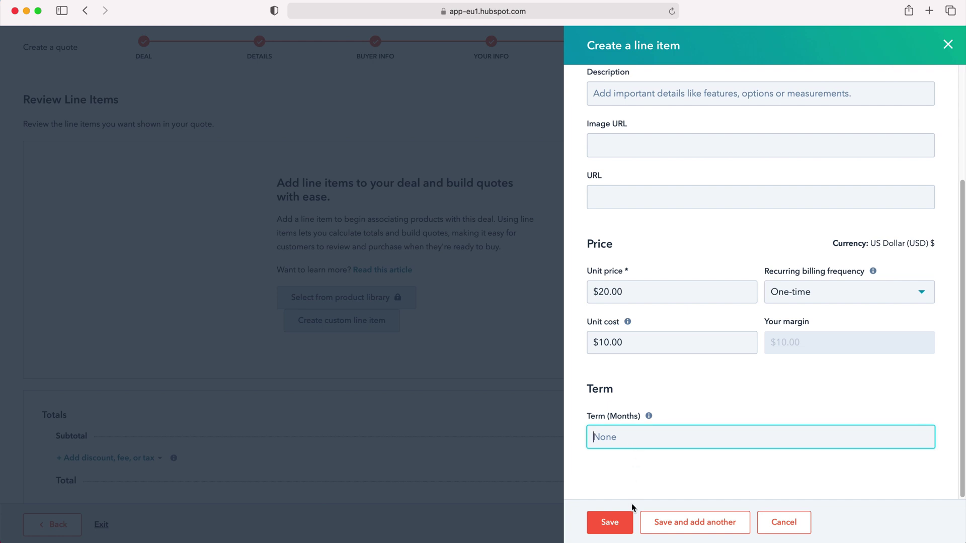
click(614, 529)
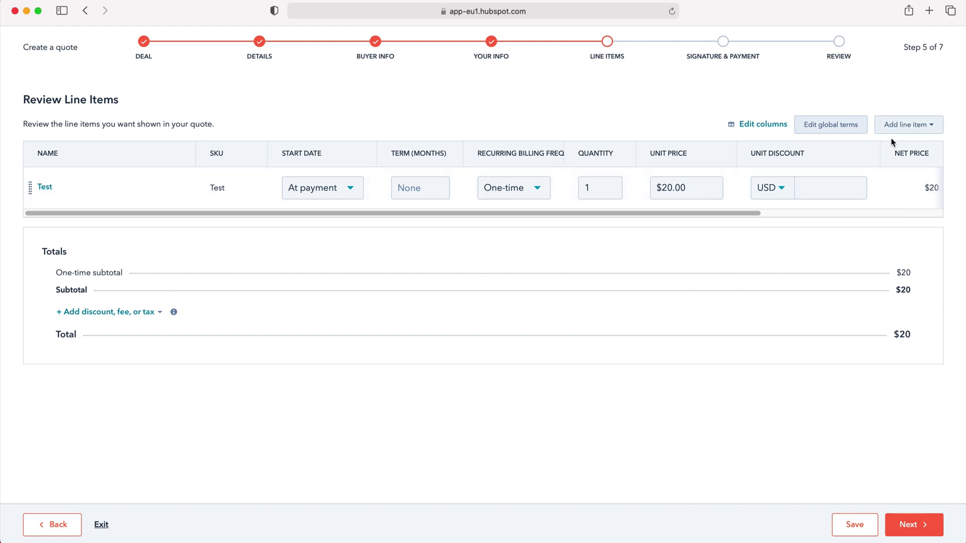
click(929, 128)
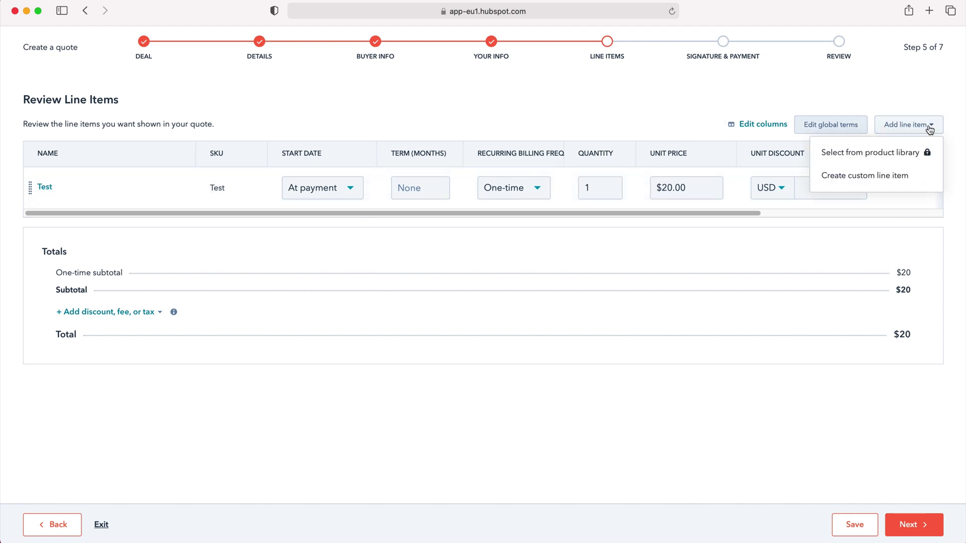
click(582, 98)
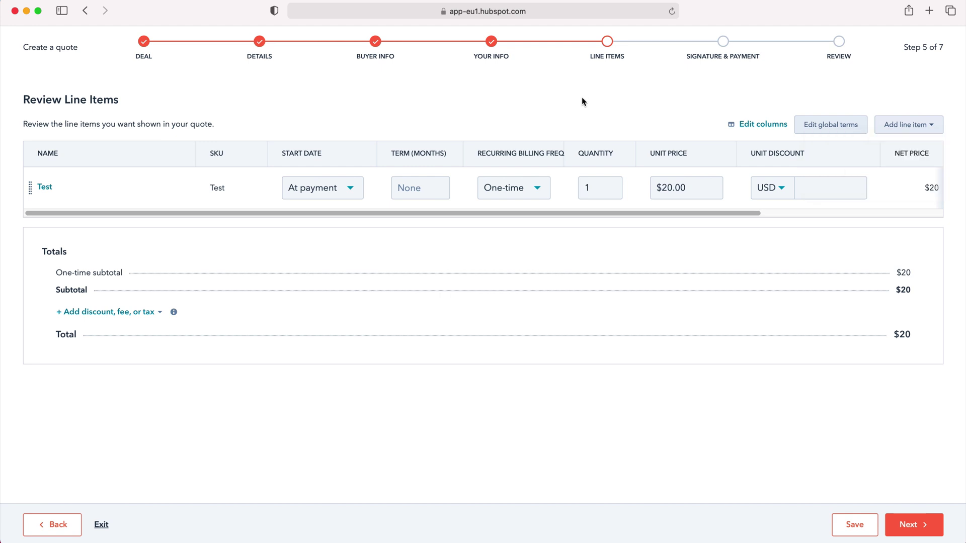
click(320, 190)
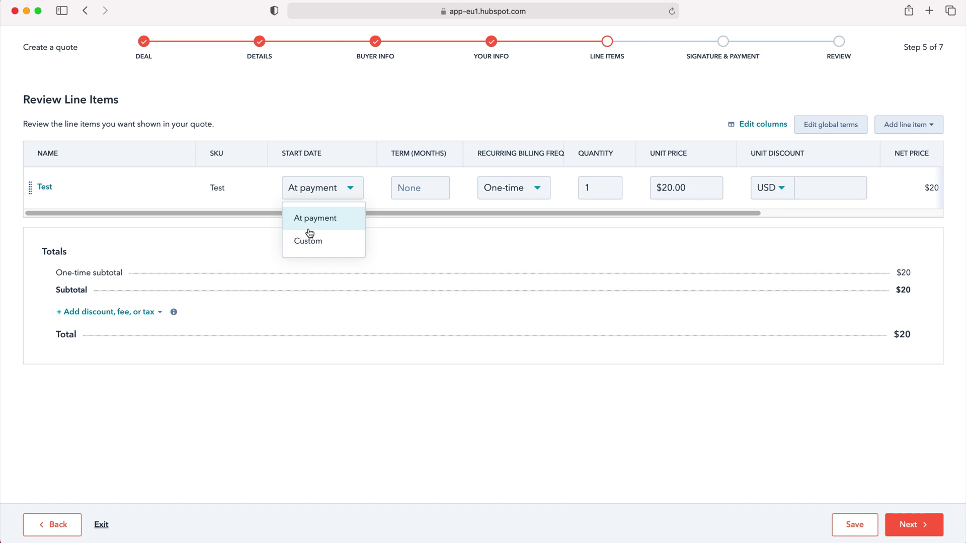
click(337, 132)
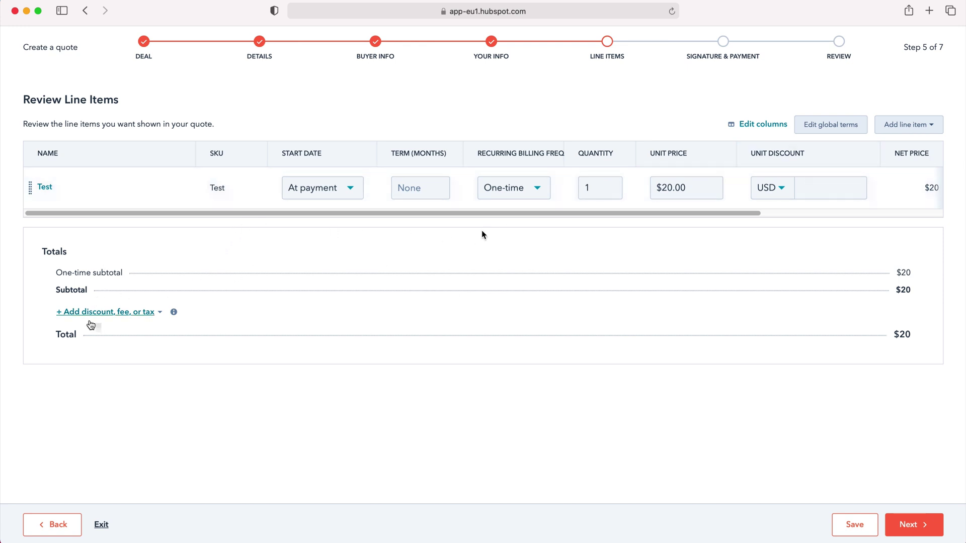
mouse_move(120, 191)
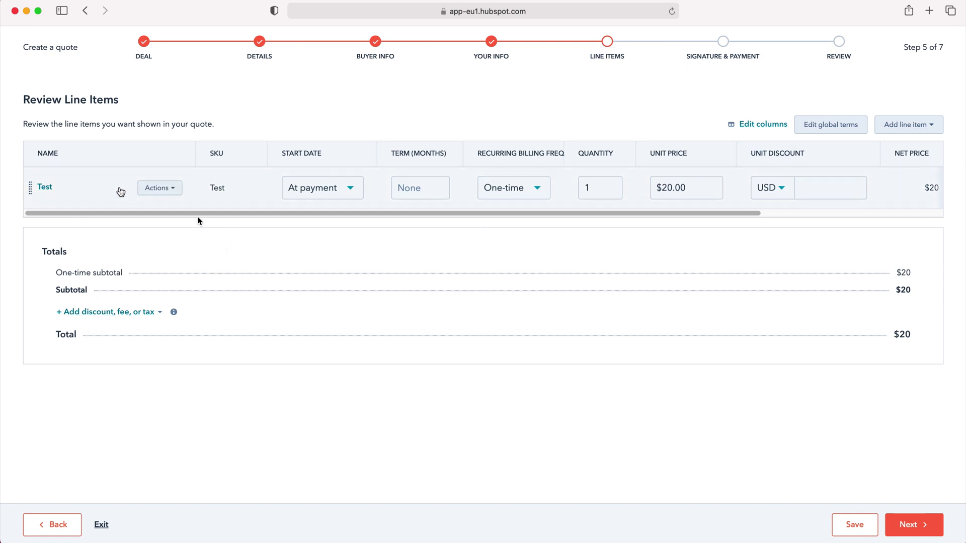
click(112, 316)
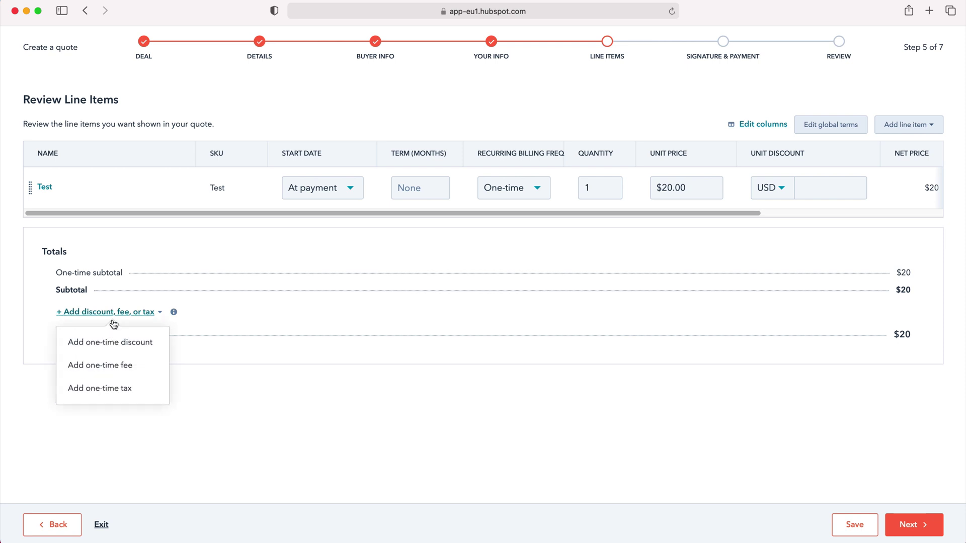
click(129, 342)
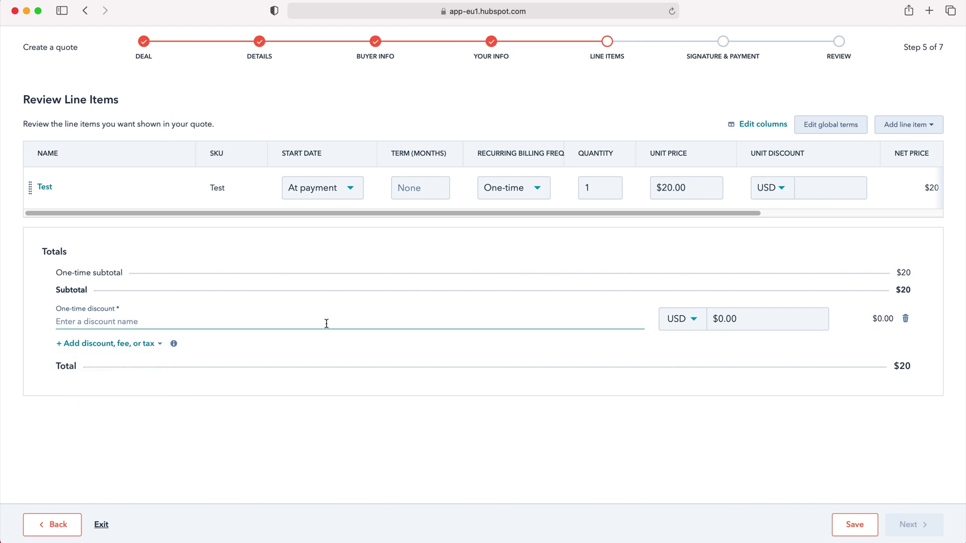
text(Test)
click(772, 309)
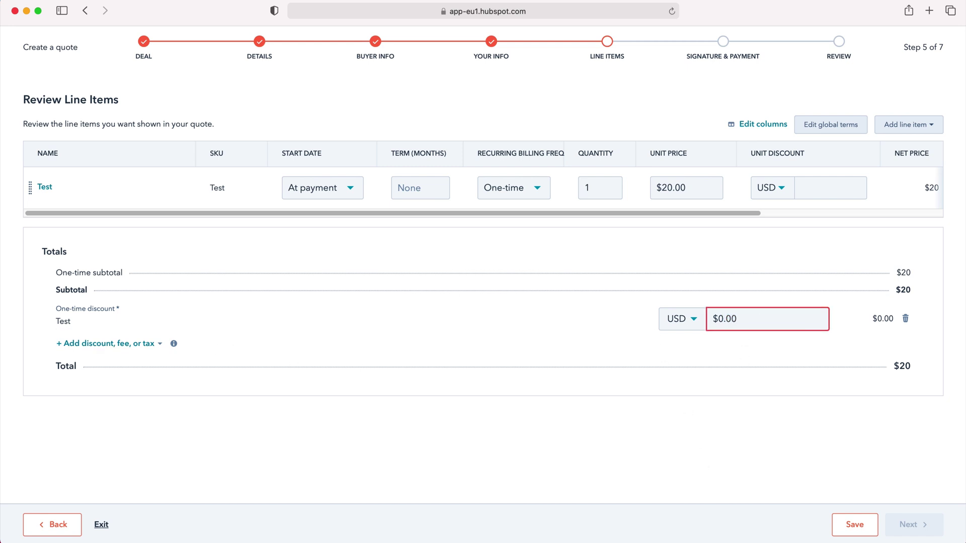
click(903, 319)
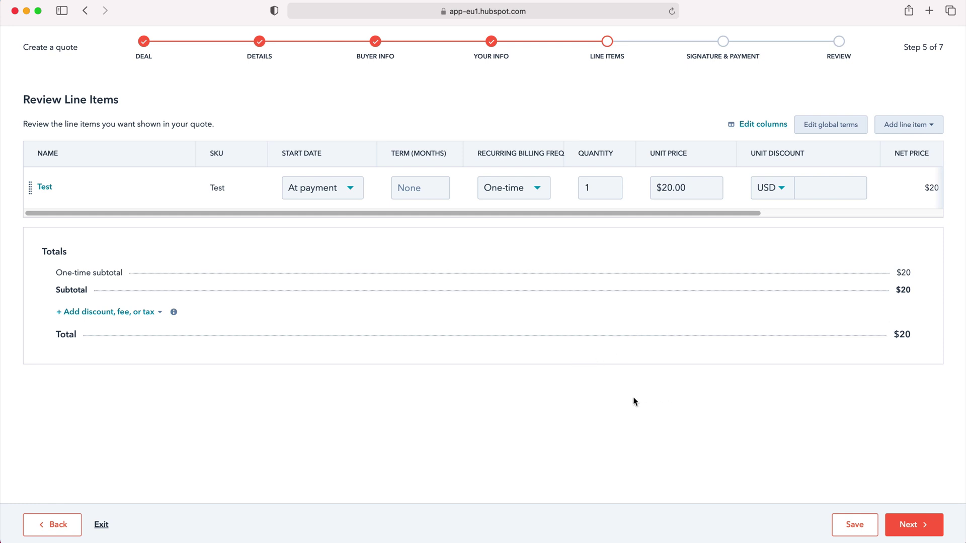
Step: On Signature and Payment, include written signature space but no countersignature space
click(905, 526)
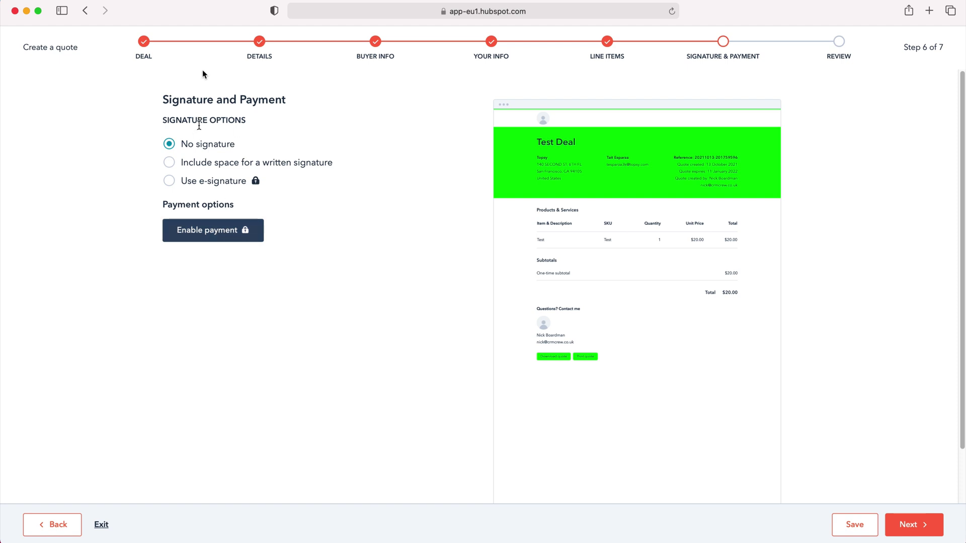
click(204, 168)
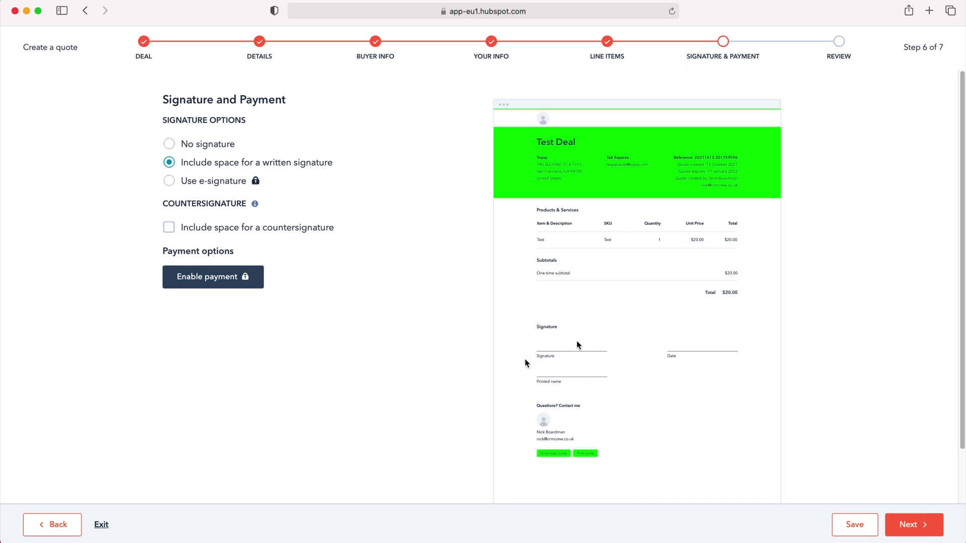
click(170, 228)
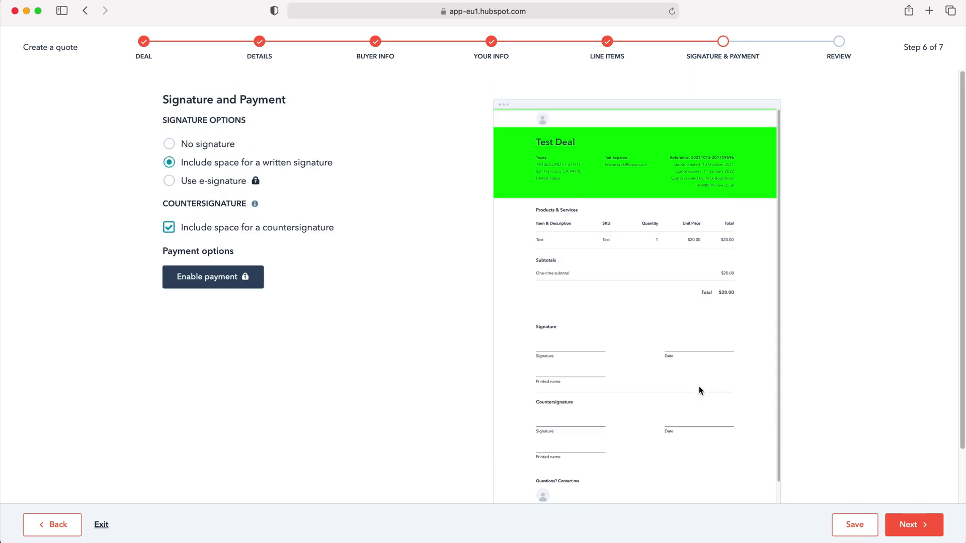
click(169, 227)
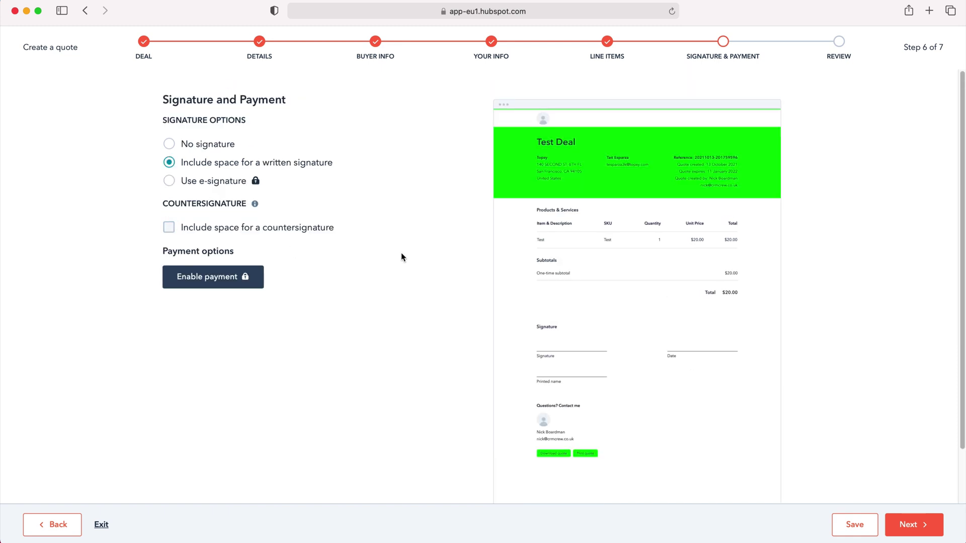
Step: Advance to the Review step and scroll through the Test Deal quote preview
click(907, 527)
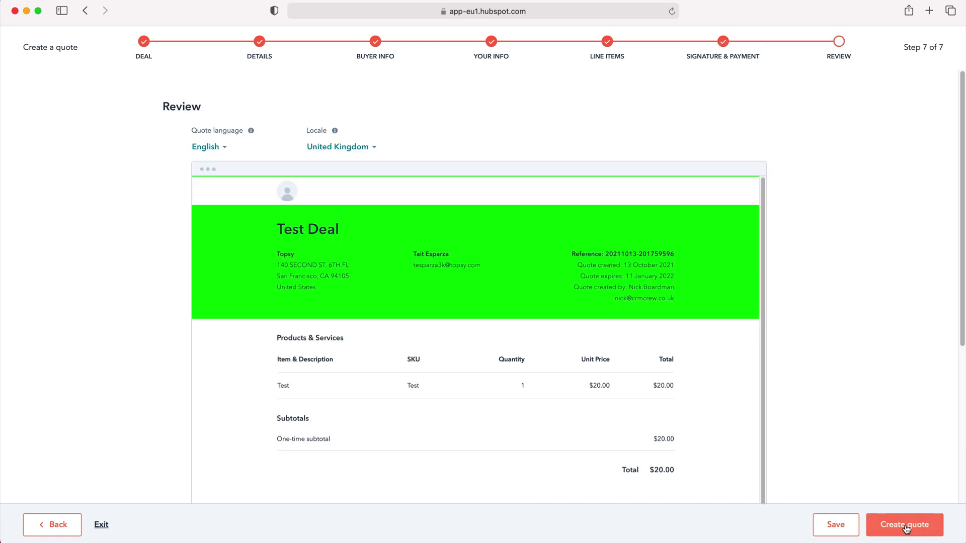
scroll(443, 201, down, 5)
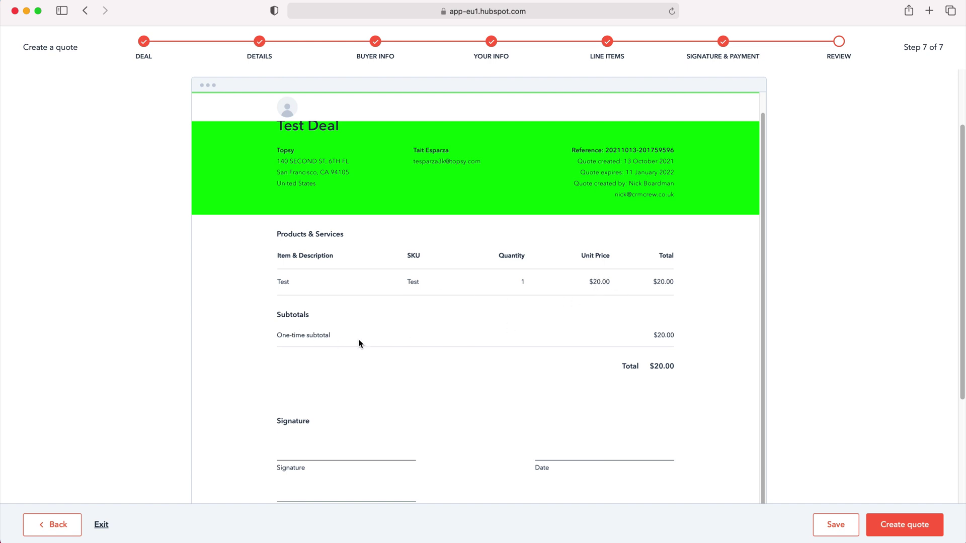
scroll(677, 334, down, 5)
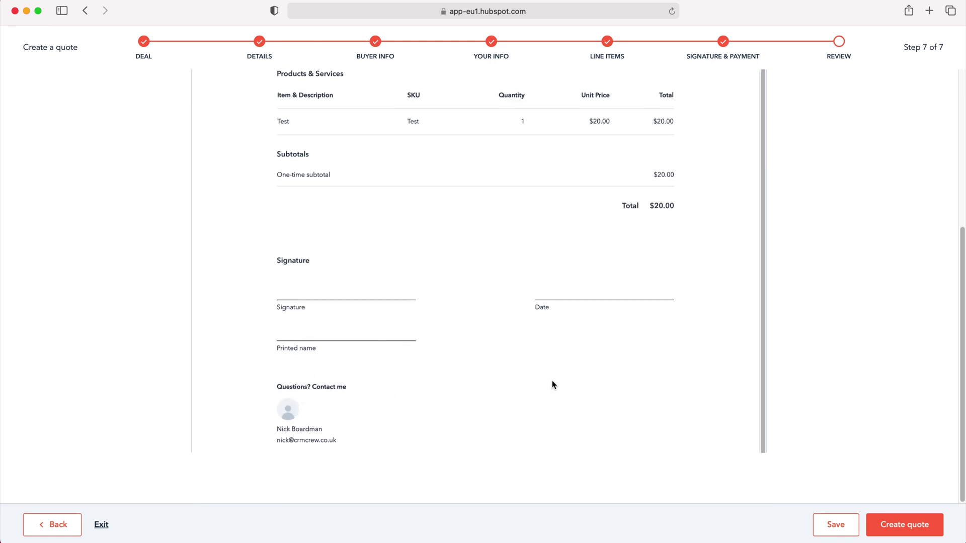
scroll(524, 377, up, 8)
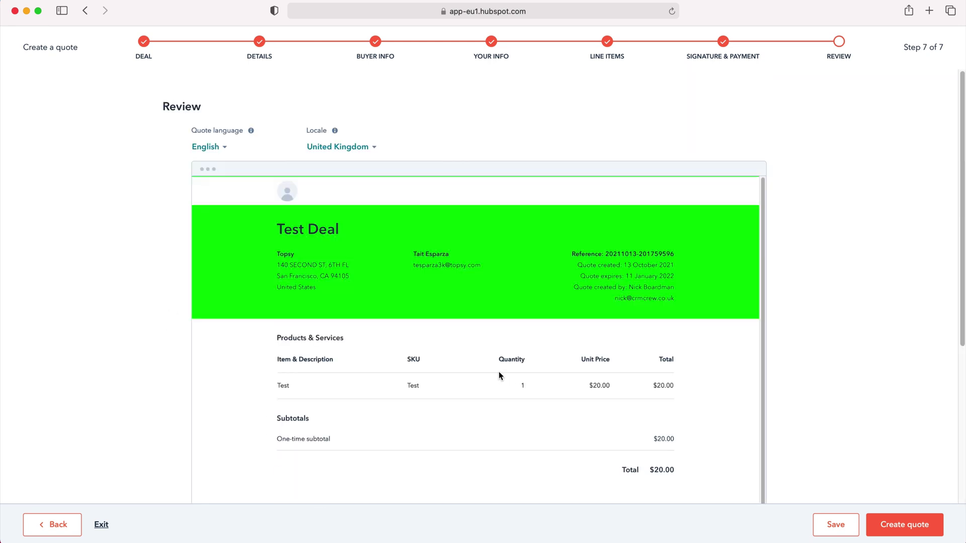
click(214, 150)
scroll(229, 206, down, 1)
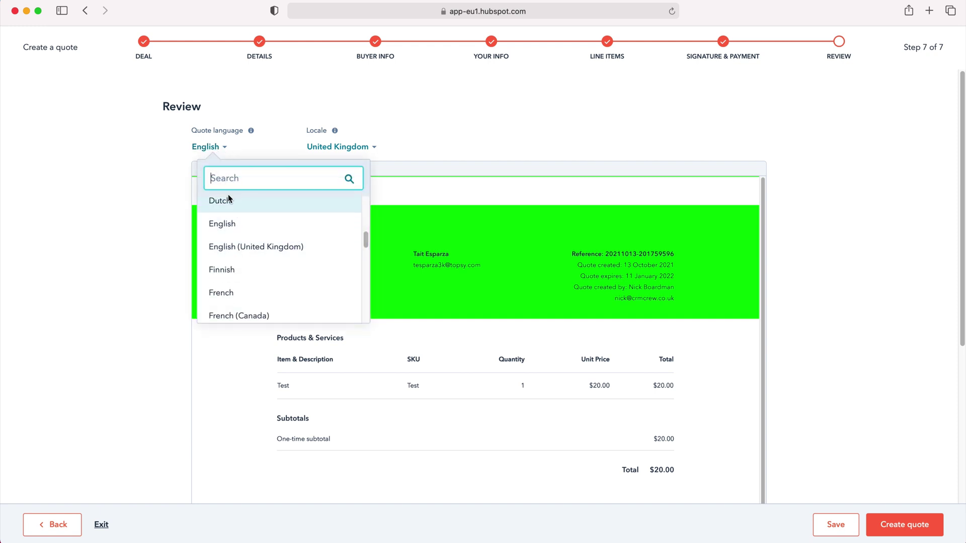
click(228, 203)
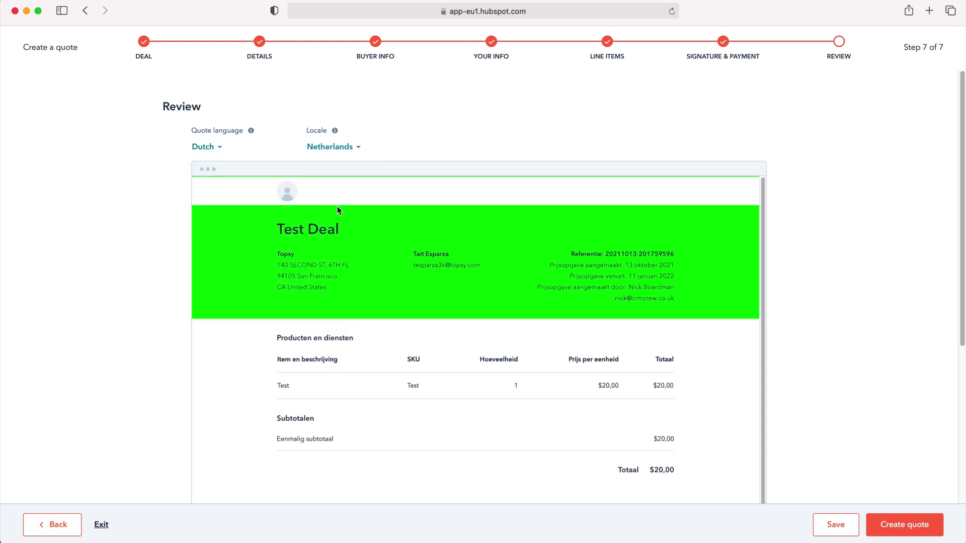
scroll(310, 319, down, 1)
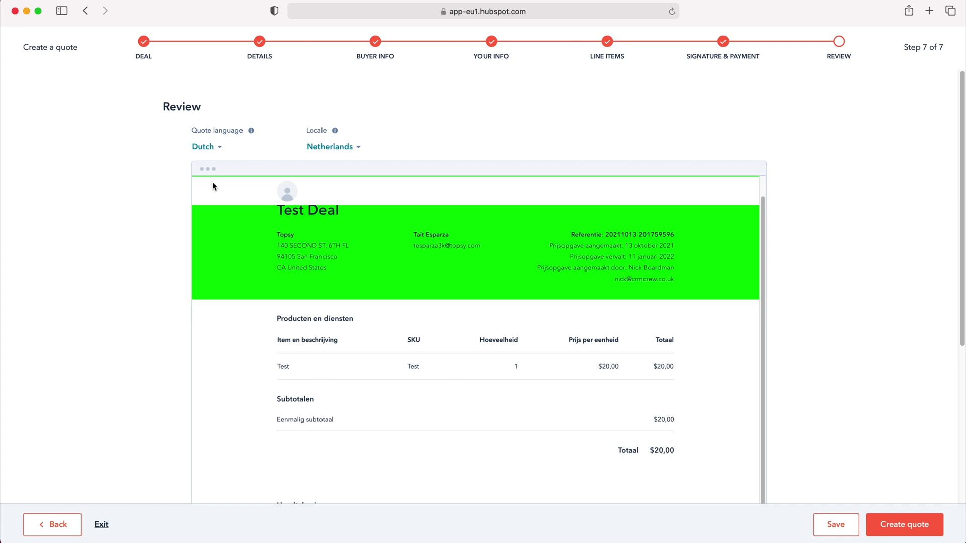
click(204, 154)
click(224, 253)
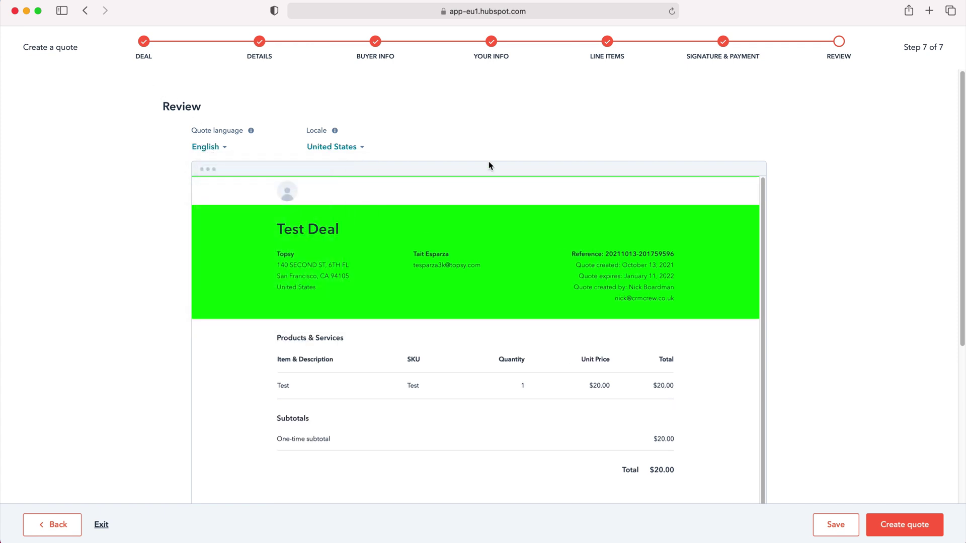
click(332, 147)
click(326, 289)
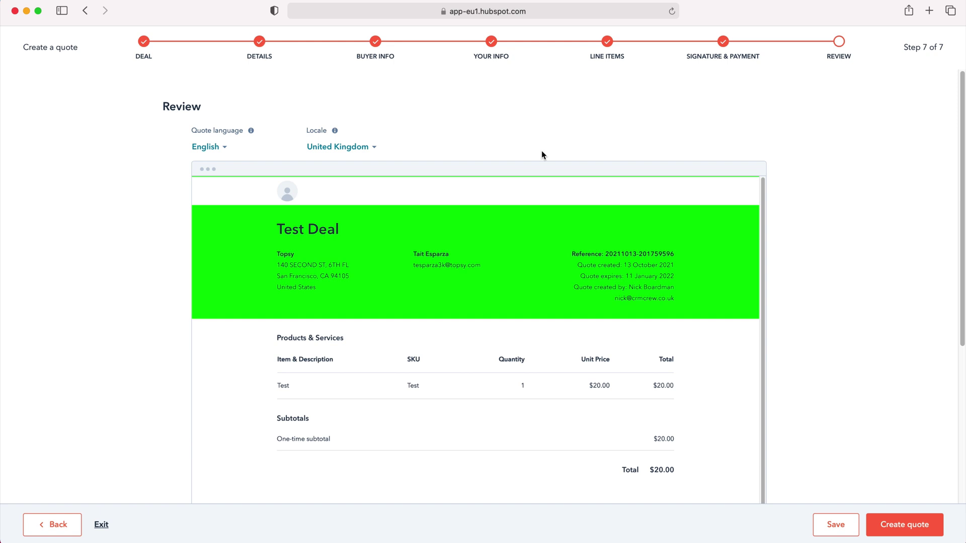
scroll(511, 161, down, 3)
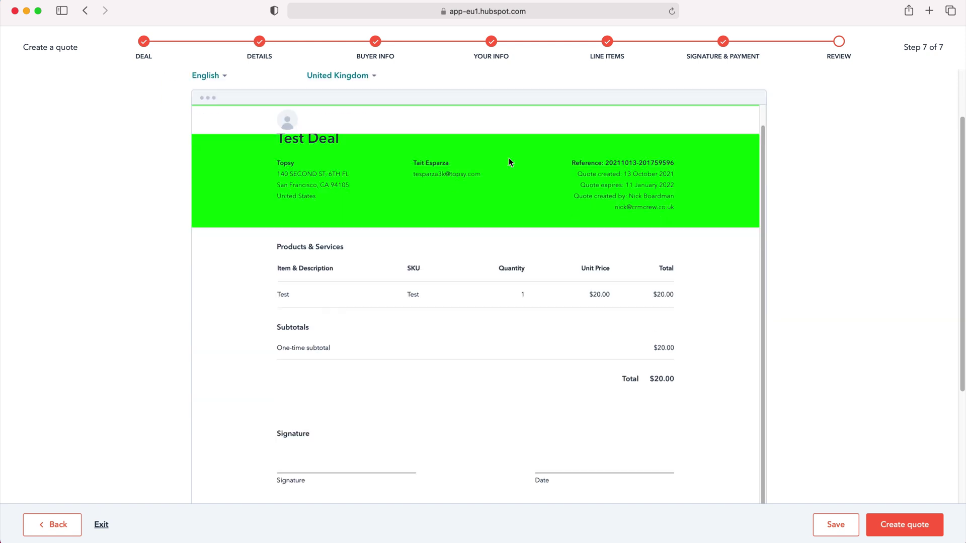
scroll(508, 158, up, 3)
Step: Create and publish the Test Deal quote, generating its shareable web page link
click(908, 525)
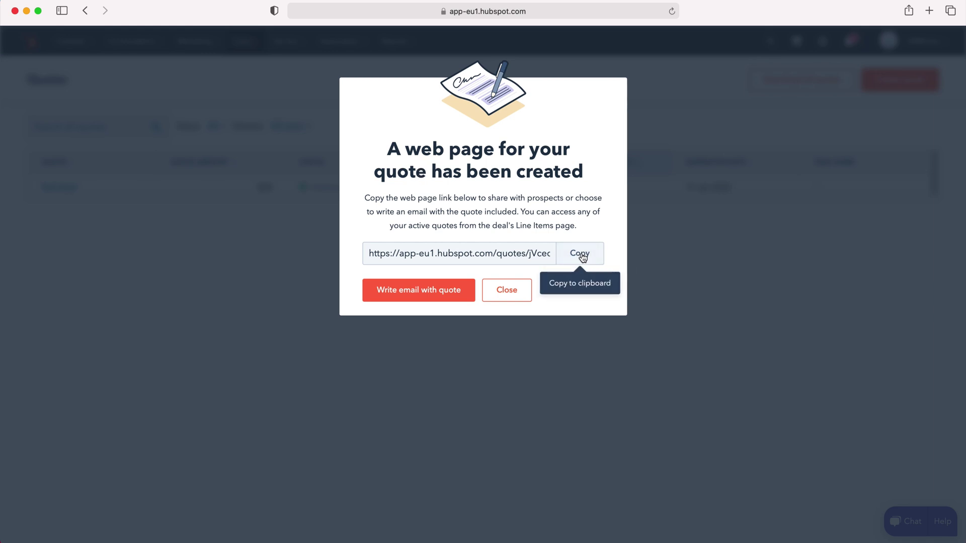
Step: Start an email with the quote link to the deal's contact, subject Test Deal
click(431, 294)
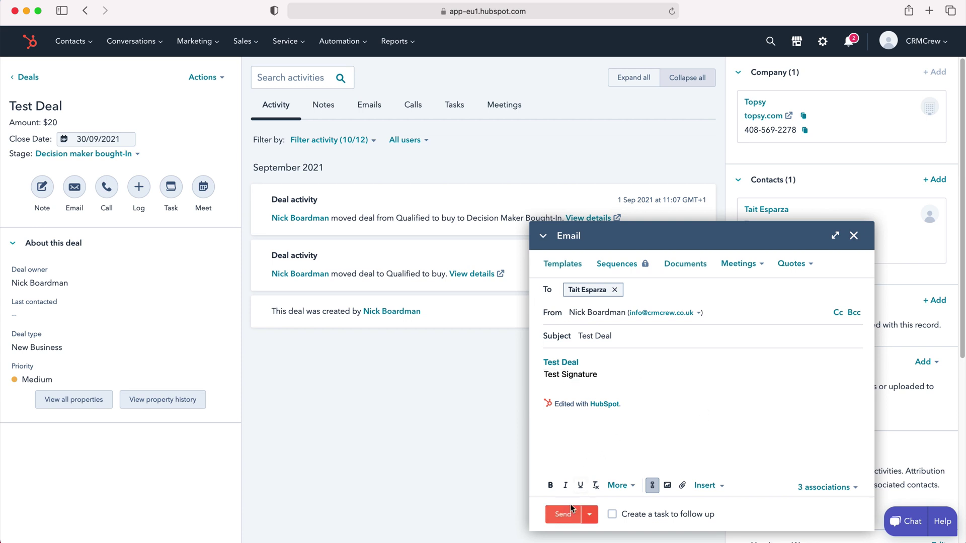
Step: Discard the draft, open Sales > Quotes, and glance at the Test Deal quote's Actions menu
click(854, 239)
click(250, 39)
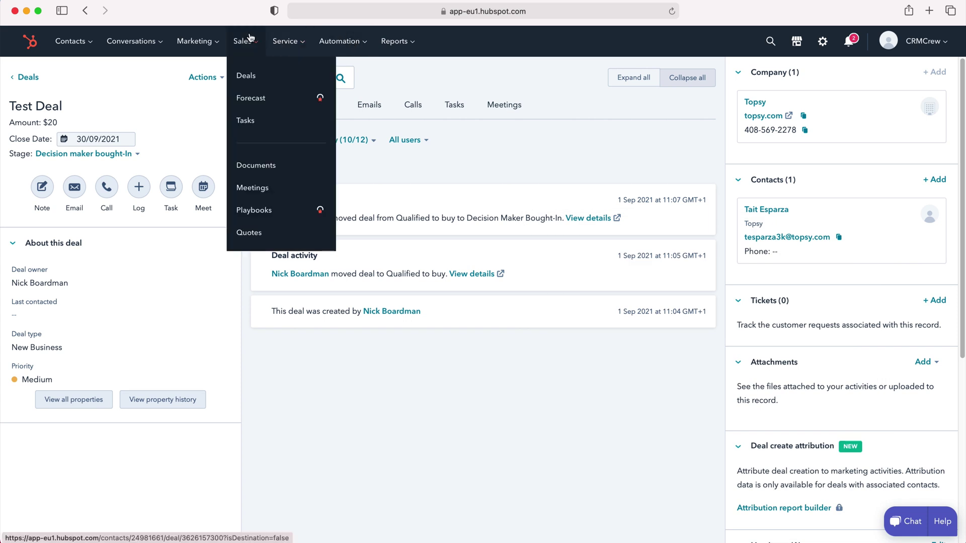
click(250, 242)
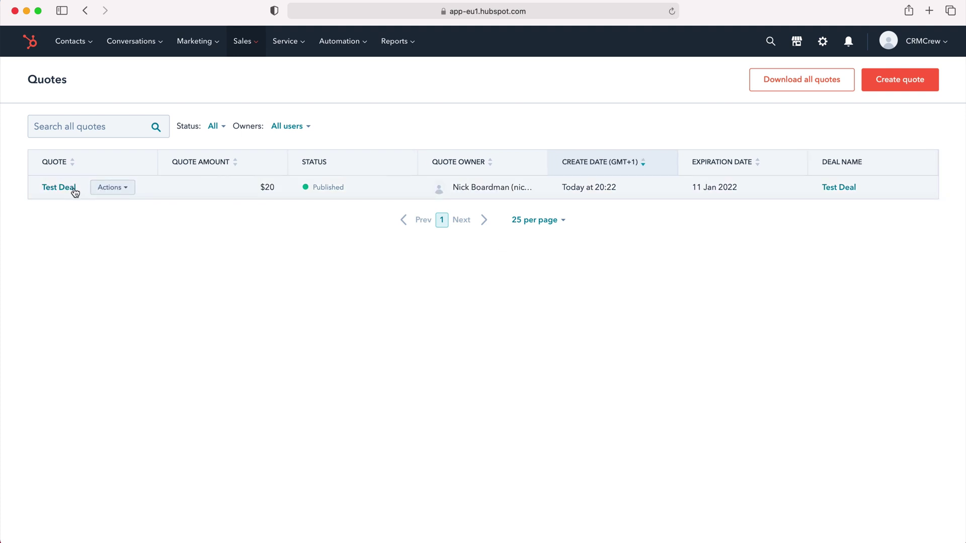
click(128, 193)
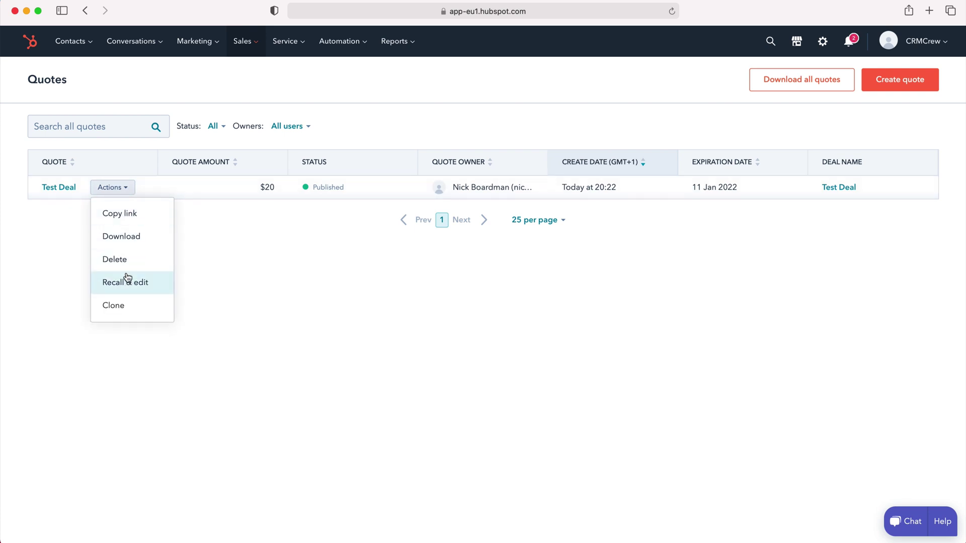
click(266, 252)
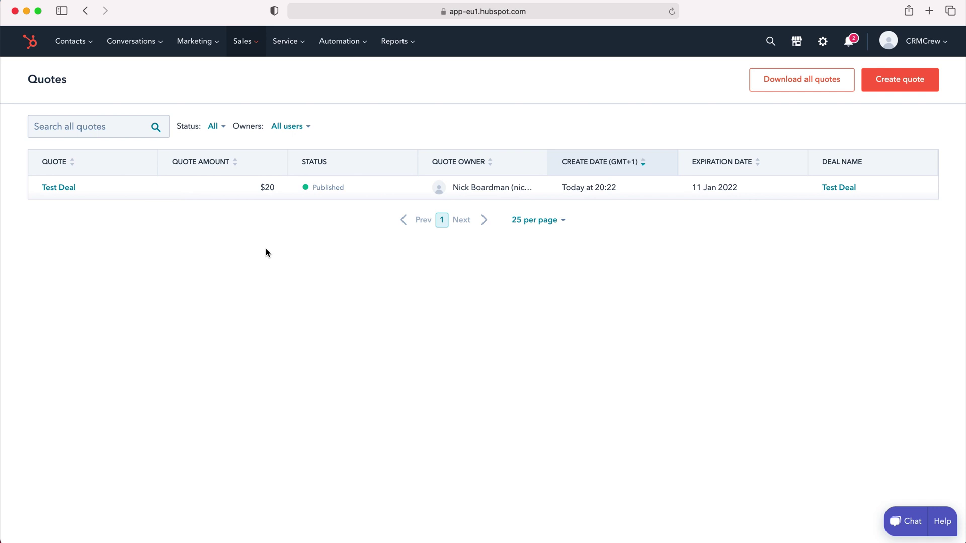